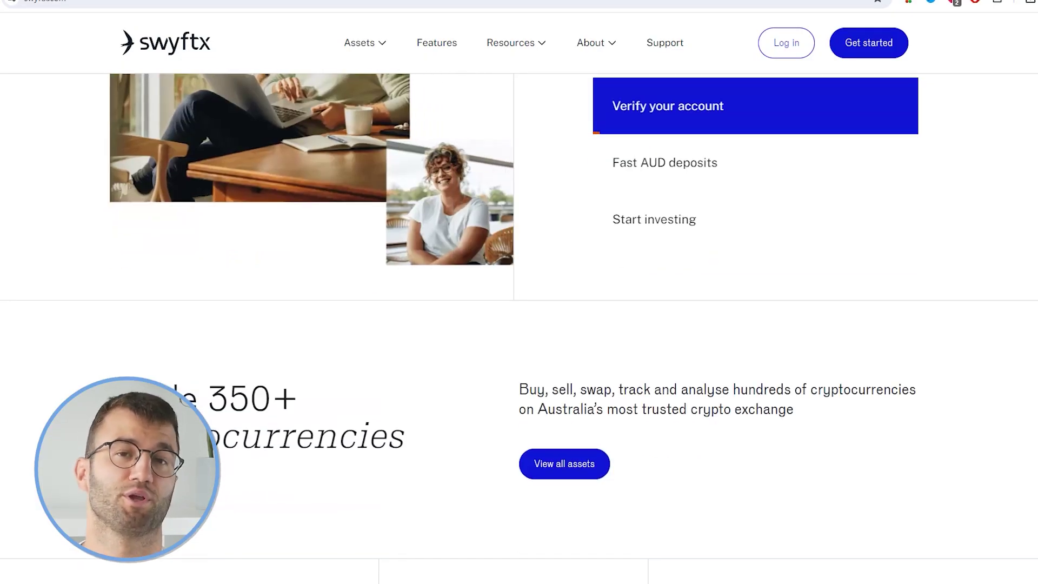
{"action": "scroll", "coordinate": [519, 292], "scroll_direction": "down", "scroll_amount": 4}
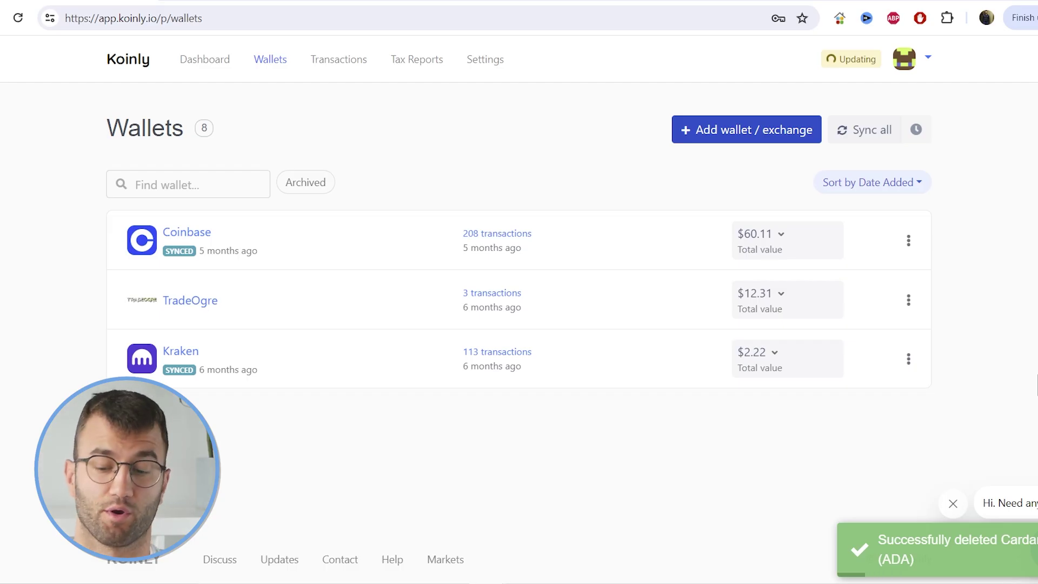
Step: Add Swyftx as a new exchange in Koinly and choose Setup auto-sync with an API key
{"action": "left_click", "coordinate": [725, 140]}
{"action": "left_click", "coordinate": [455, 199]}
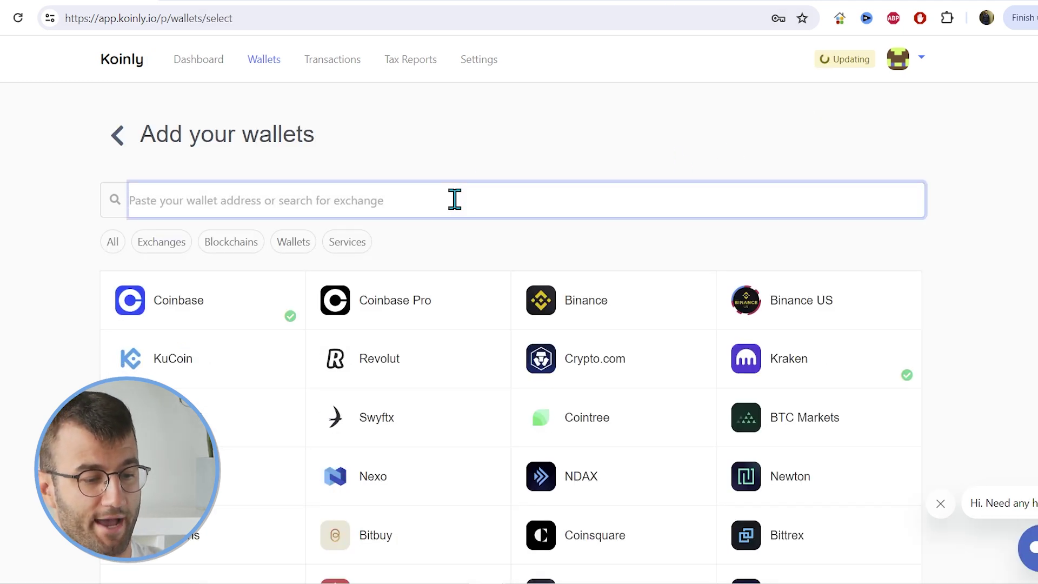
{"action": "type", "text": "s"}
{"action": "key", "text": "BackSpace"}
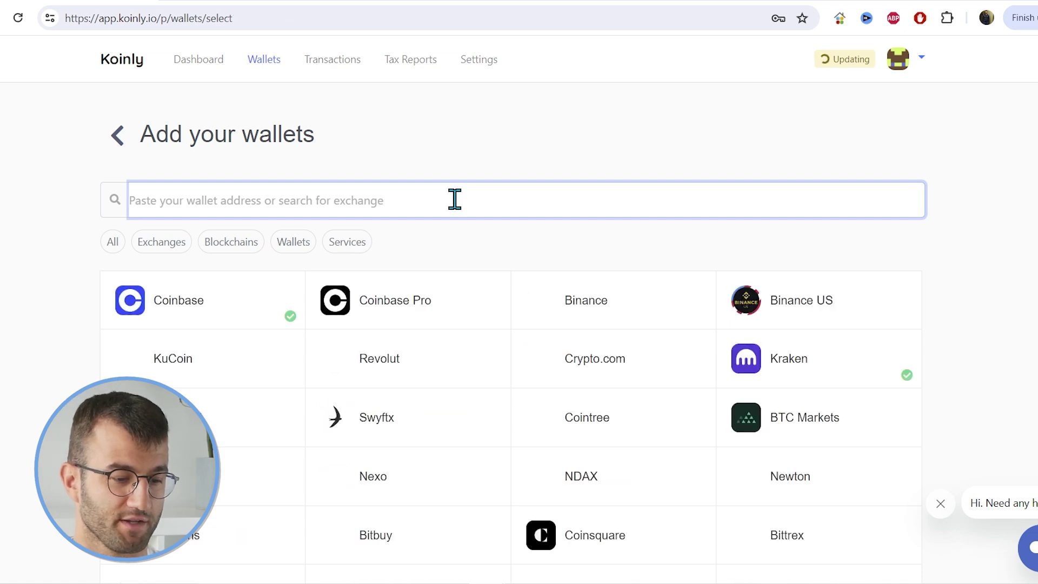
{"action": "left_click", "coordinate": [398, 441]}
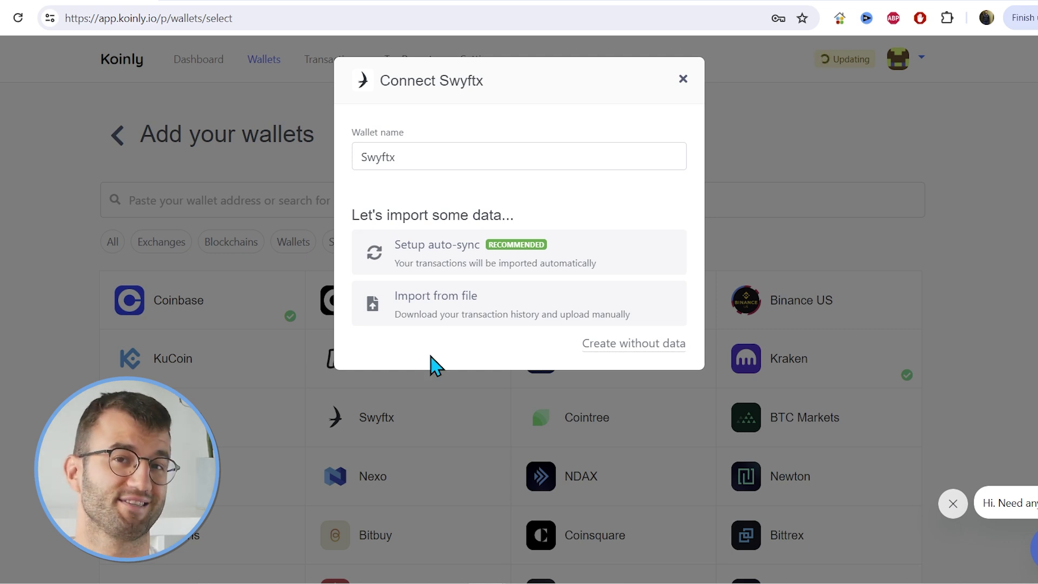
{"action": "left_click", "coordinate": [467, 269]}
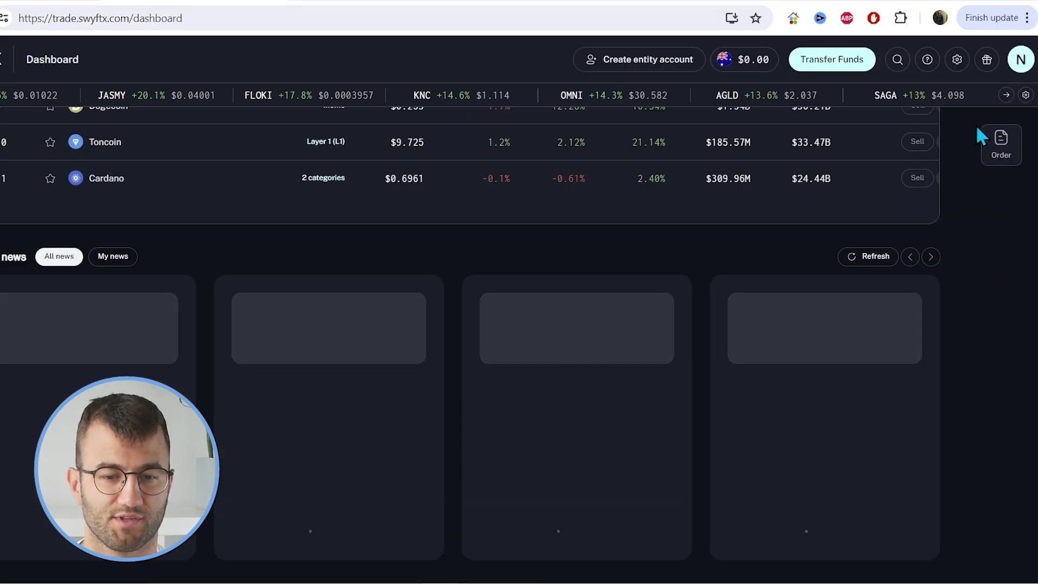
Step: Go to the API keys page in Swyftx account settings
{"action": "left_click", "coordinate": [1018, 72]}
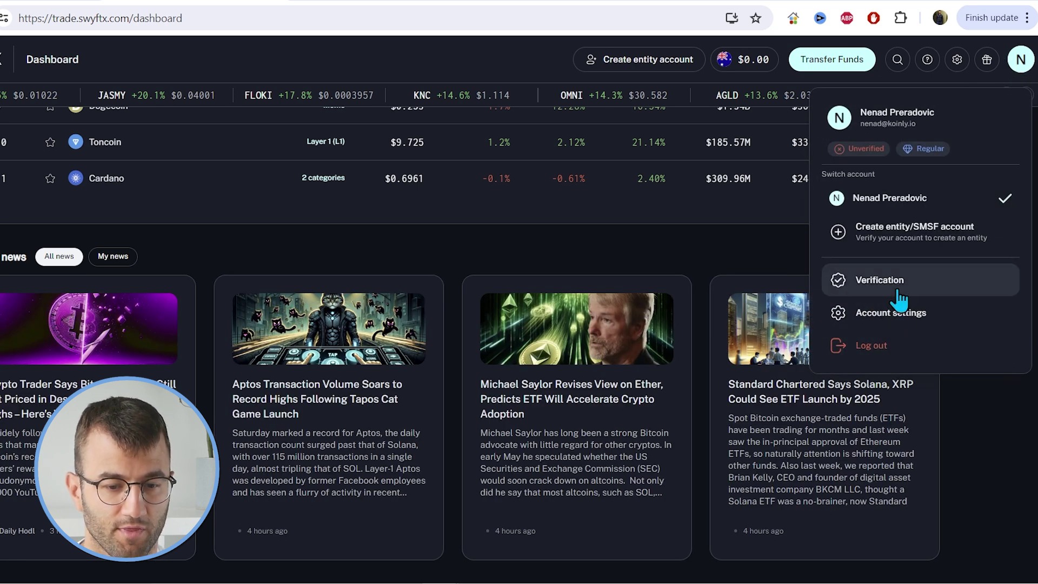
{"action": "left_click", "coordinate": [898, 318]}
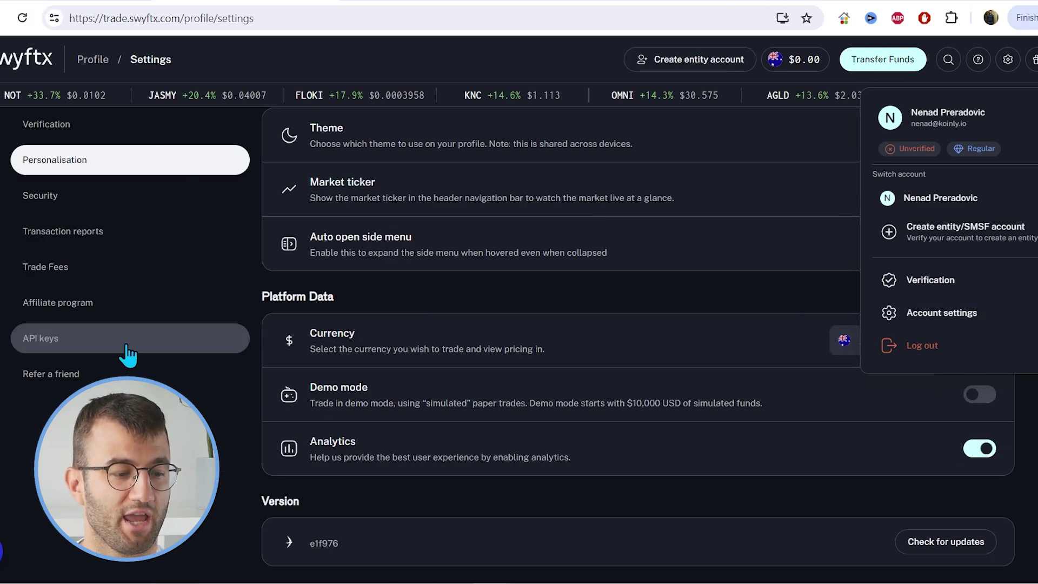
{"action": "left_click", "coordinate": [126, 346]}
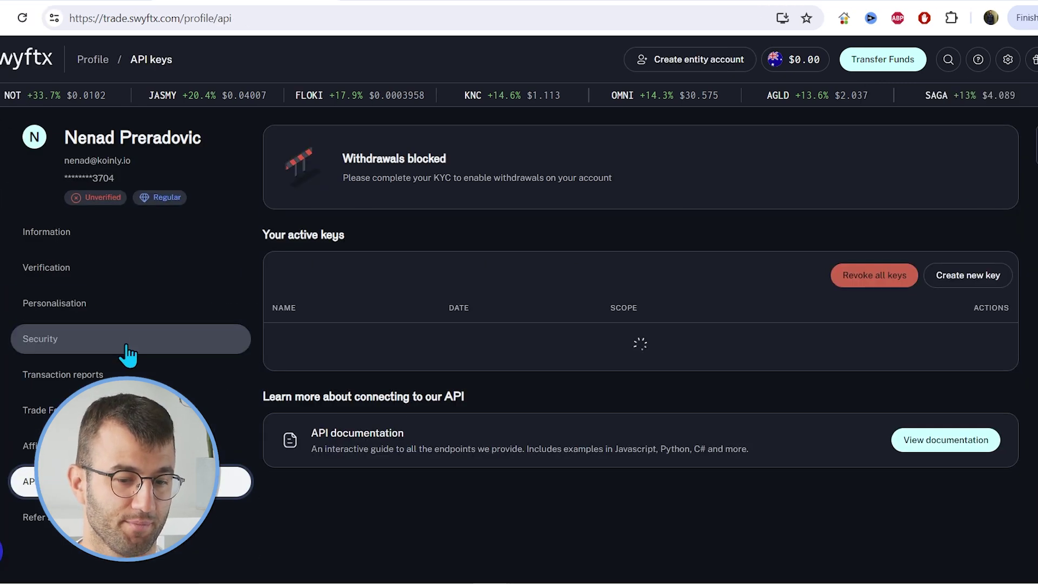
Step: Create a read-only API key titled 'koinly' and copy the new key
{"action": "left_click", "coordinate": [995, 277]}
{"action": "left_click", "coordinate": [396, 244]}
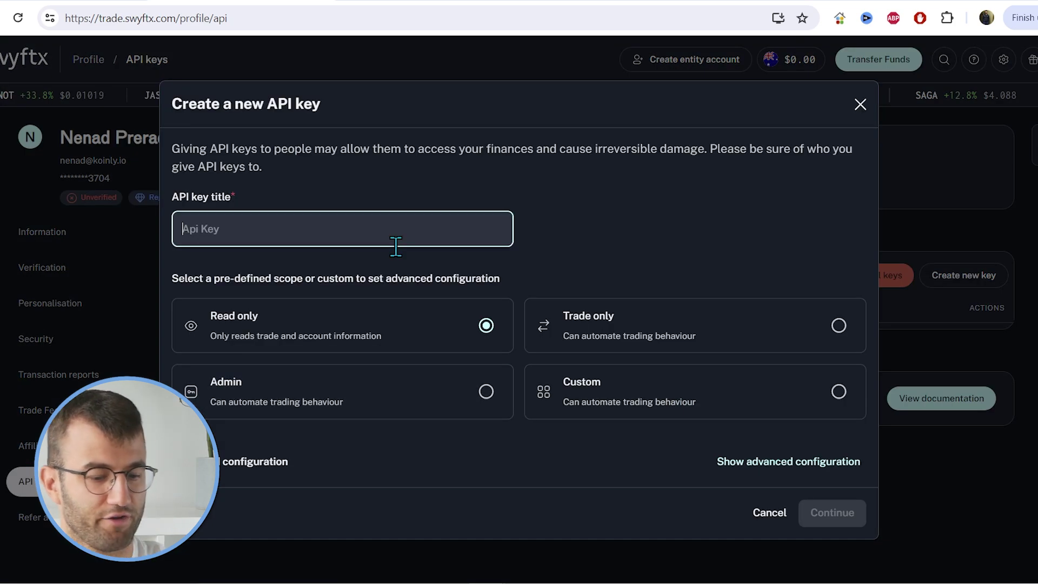
{"action": "type", "text": "koinly"}
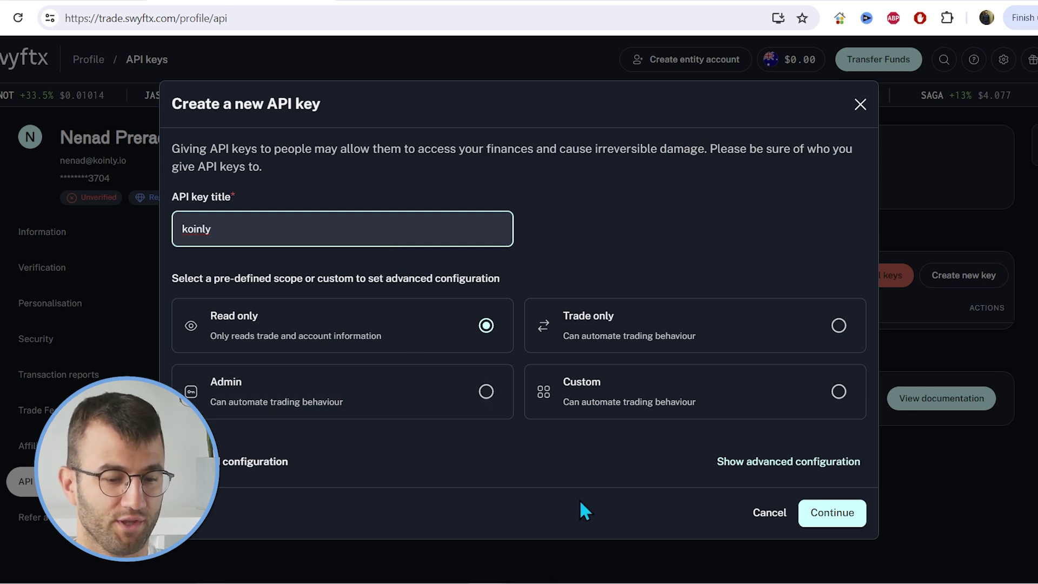
{"action": "left_click", "coordinate": [641, 509]}
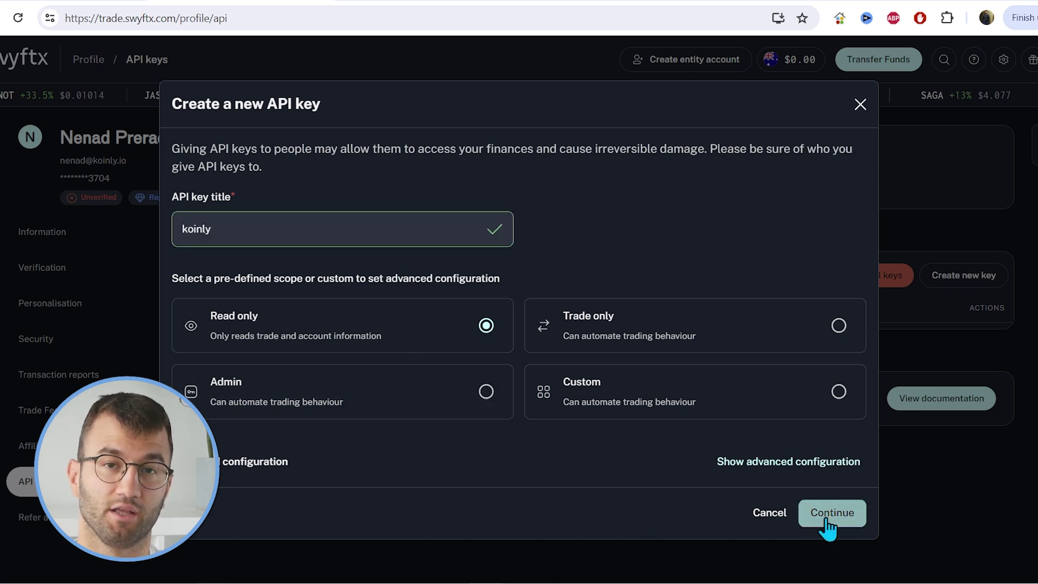
{"action": "left_click", "coordinate": [827, 520]}
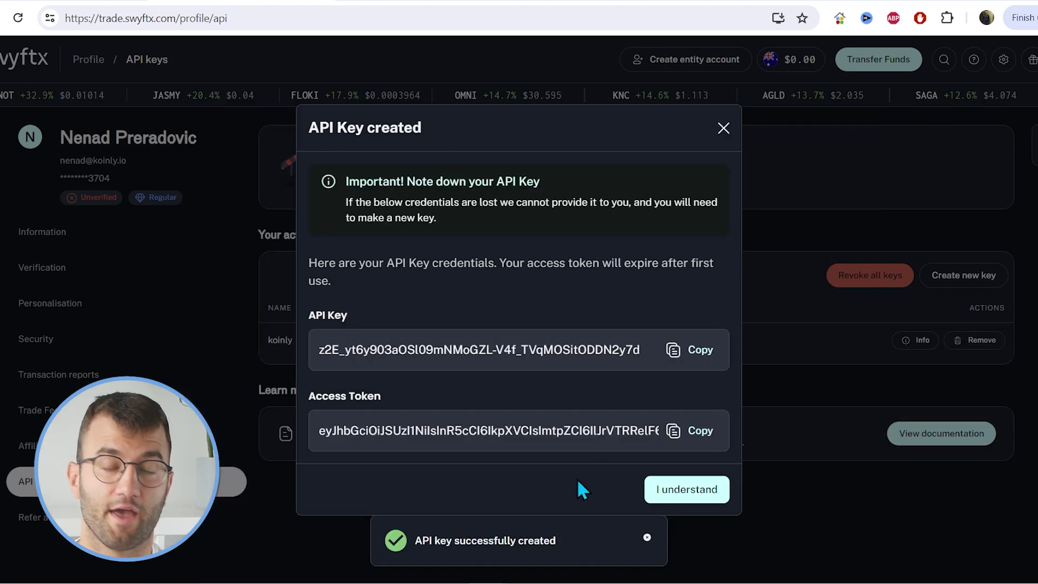
{"action": "left_click", "coordinate": [700, 351]}
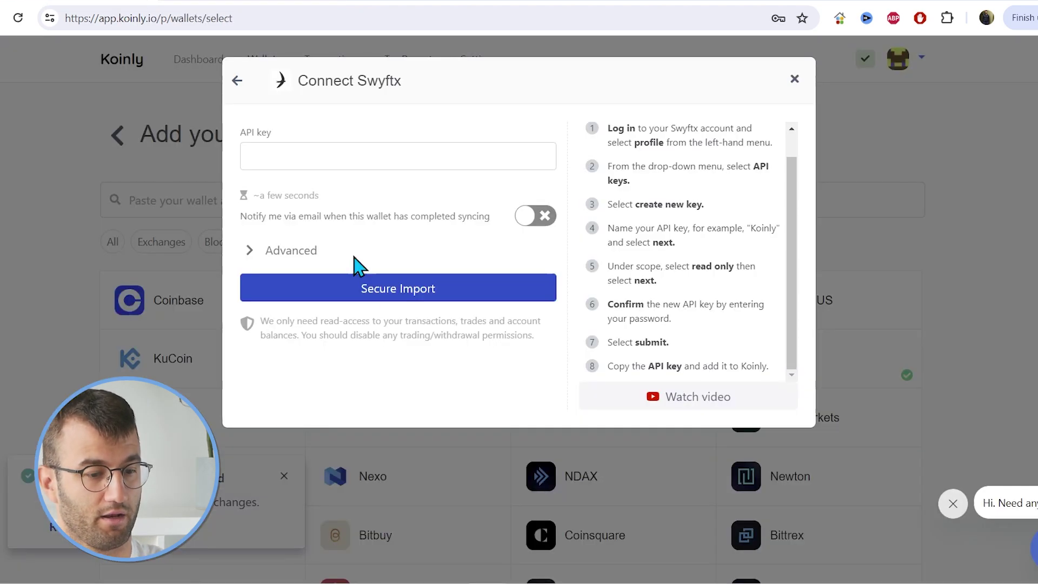
Step: Paste the API key and run Secure Import, then add a second Swyftx wallet importing from file
{"action": "left_click", "coordinate": [417, 157]}
{"action": "key", "text": "ctrl+v"}
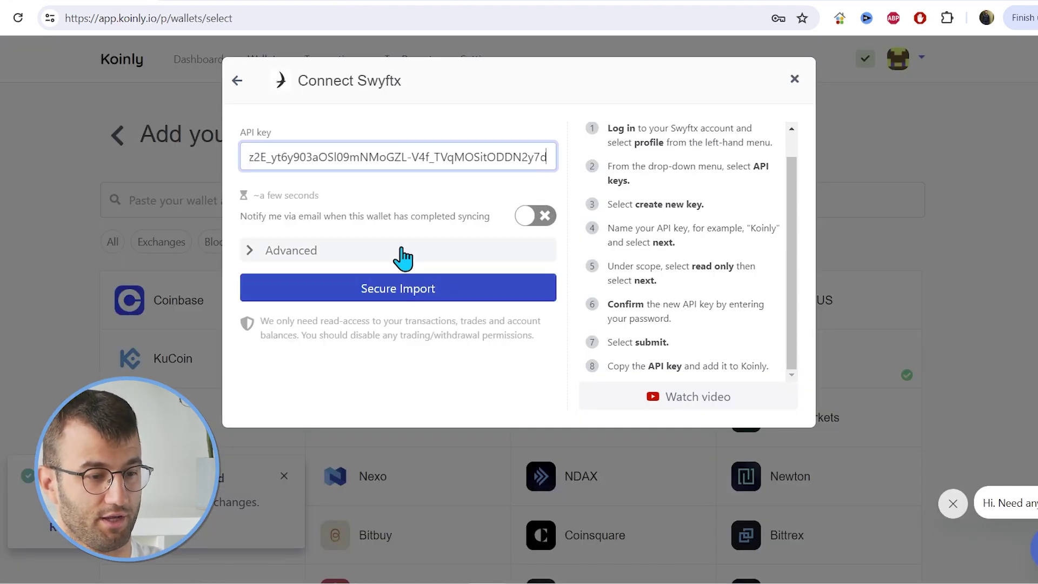
{"action": "left_click", "coordinate": [388, 290]}
{"action": "left_click", "coordinate": [443, 432]}
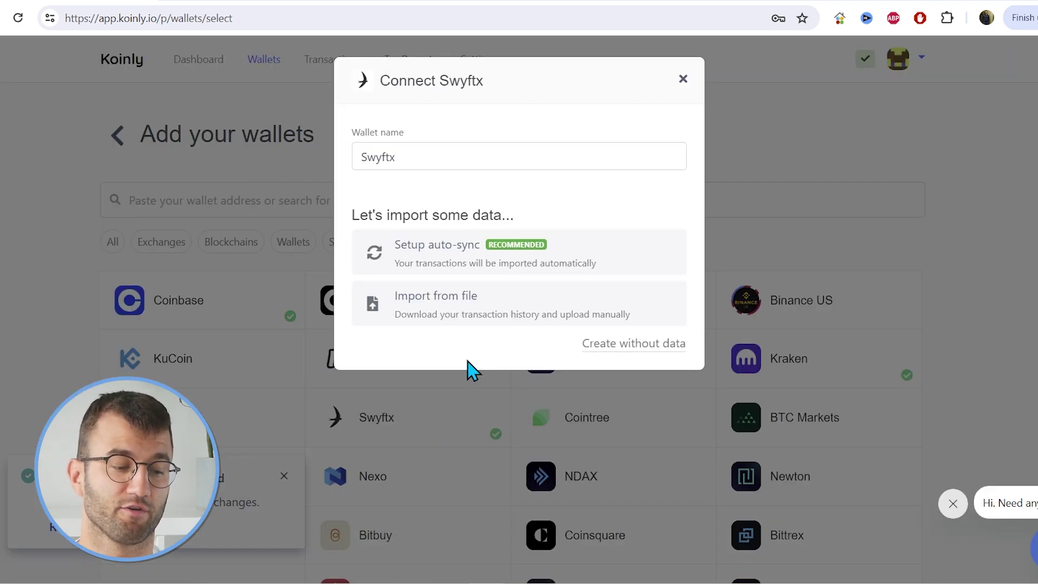
{"action": "left_click", "coordinate": [474, 323]}
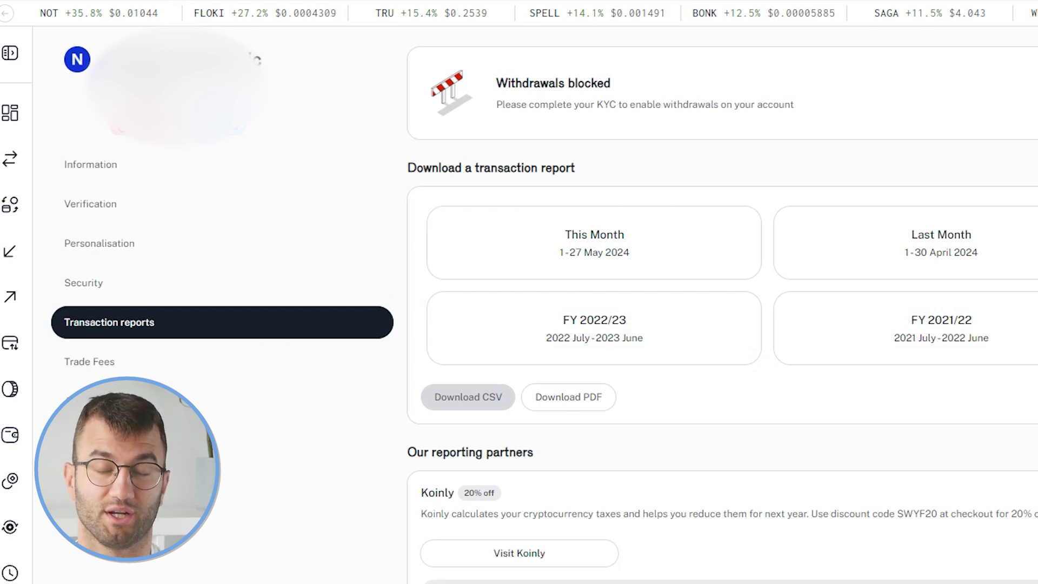
Step: Download a Swyftx CSV transaction report for the custom range 01/01/2023 to 27/05/2024
{"action": "left_click", "coordinate": [505, 424]}
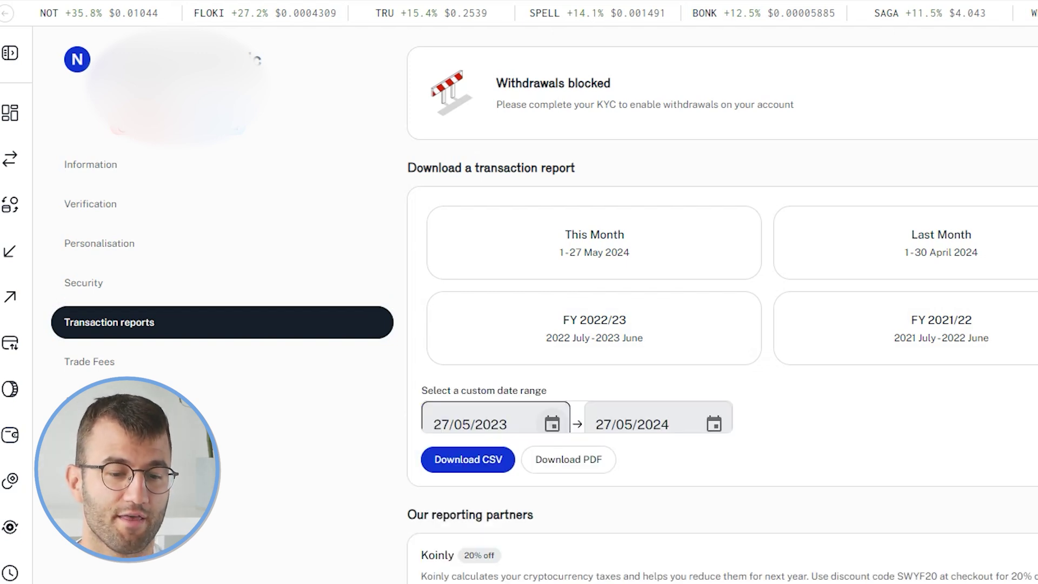
{"action": "key", "text": "Escape"}
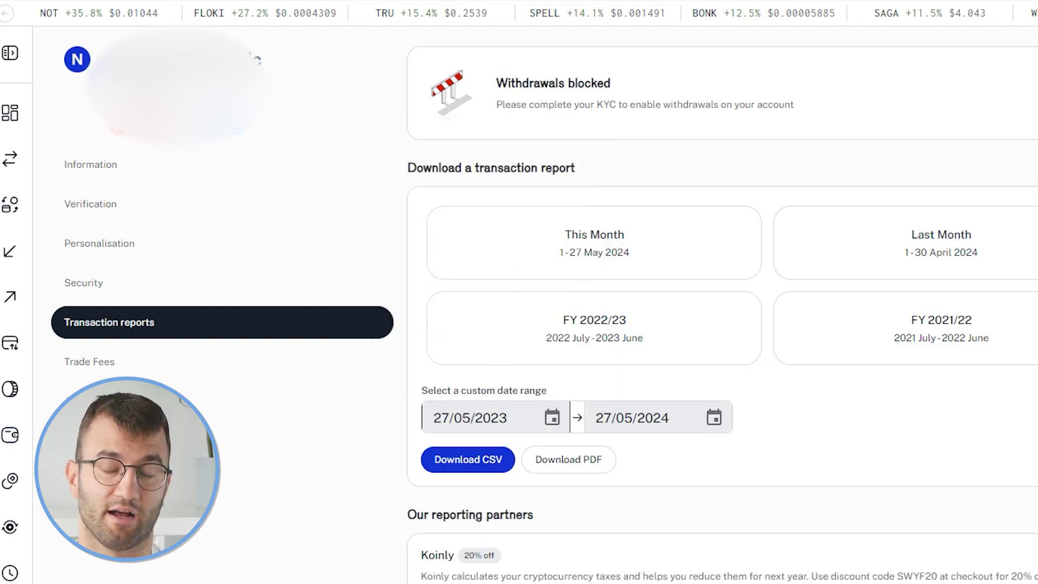
{"action": "left_click", "coordinate": [552, 418]}
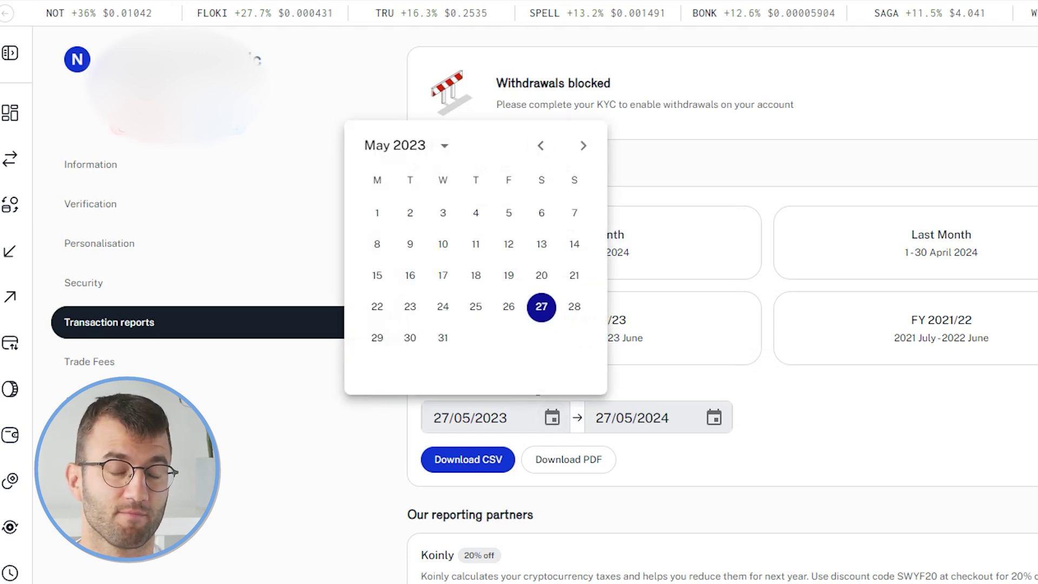
{"action": "left_click", "coordinate": [541, 145]}
{"action": "left_click", "coordinate": [541, 146]}
{"action": "left_click", "coordinate": [541, 146]}
{"action": "left_click", "coordinate": [541, 145]}
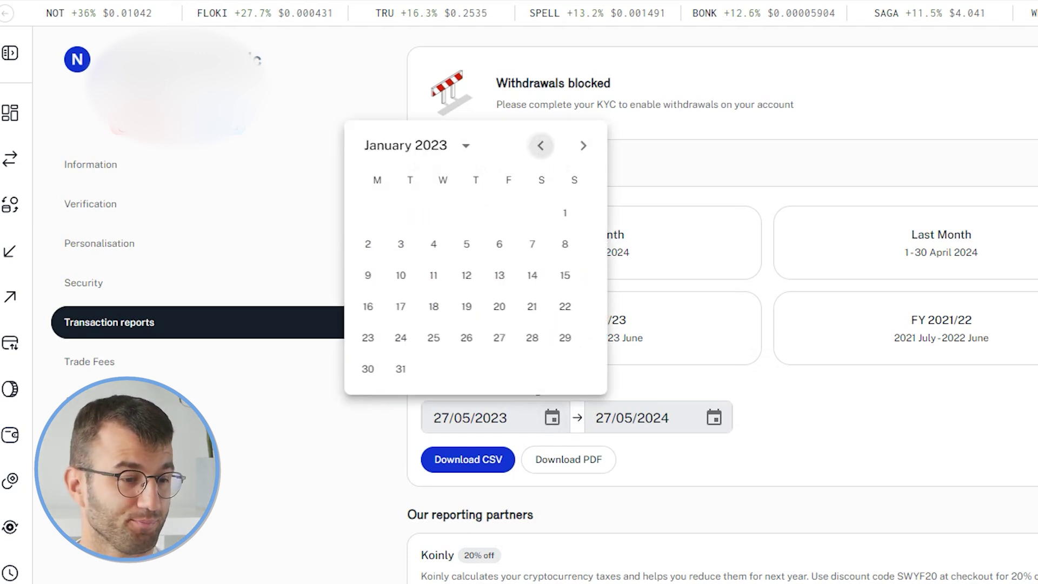
{"action": "left_click", "coordinate": [406, 186]}
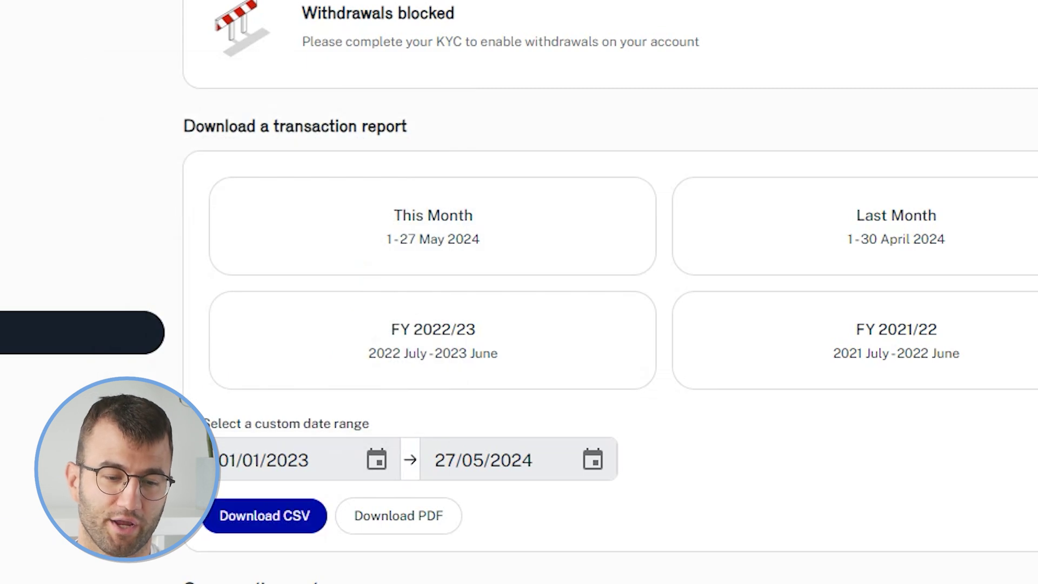
{"action": "left_click", "coordinate": [265, 516]}
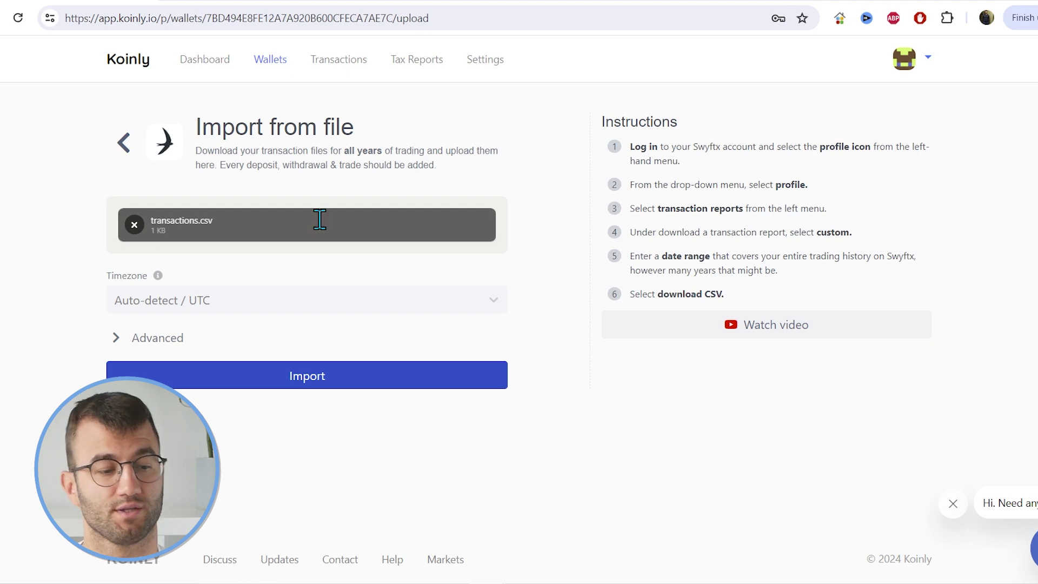
Step: Import transactions.csv into the Swyftx (2) wallet
{"action": "left_click", "coordinate": [348, 385]}
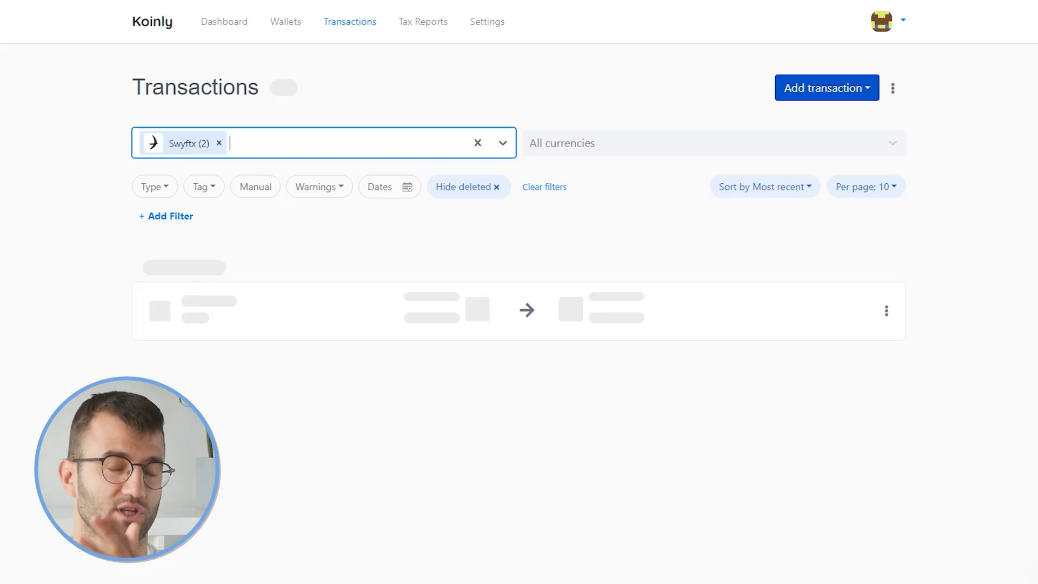
Step: Scroll through the imported Swyftx transactions, including the small ETH2 rewards
{"action": "scroll", "coordinate": [513, 324], "scroll_direction": "down", "scroll_amount": 5}
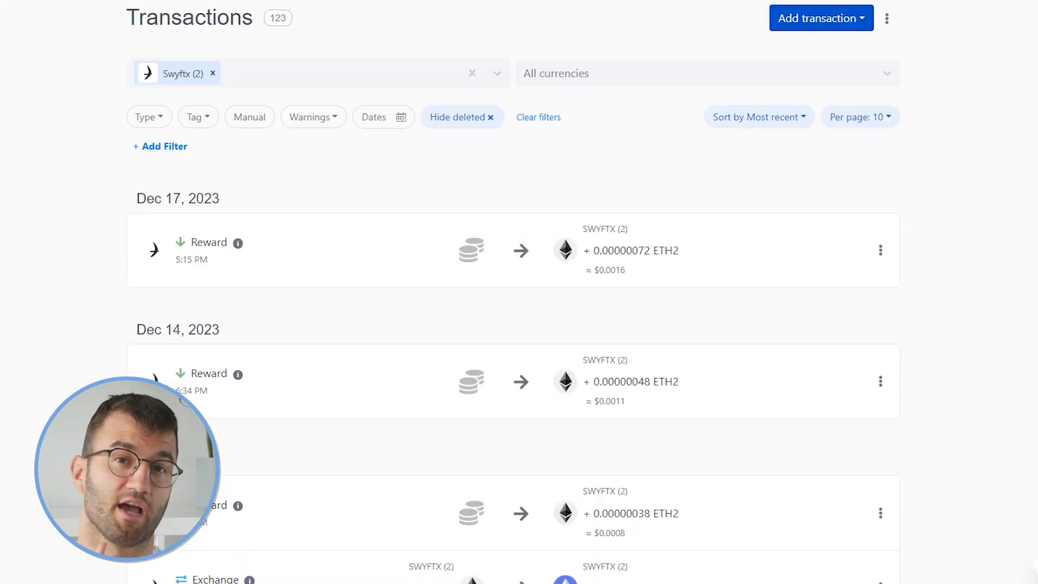
{"action": "scroll", "coordinate": [514, 292], "scroll_direction": "down", "scroll_amount": 9}
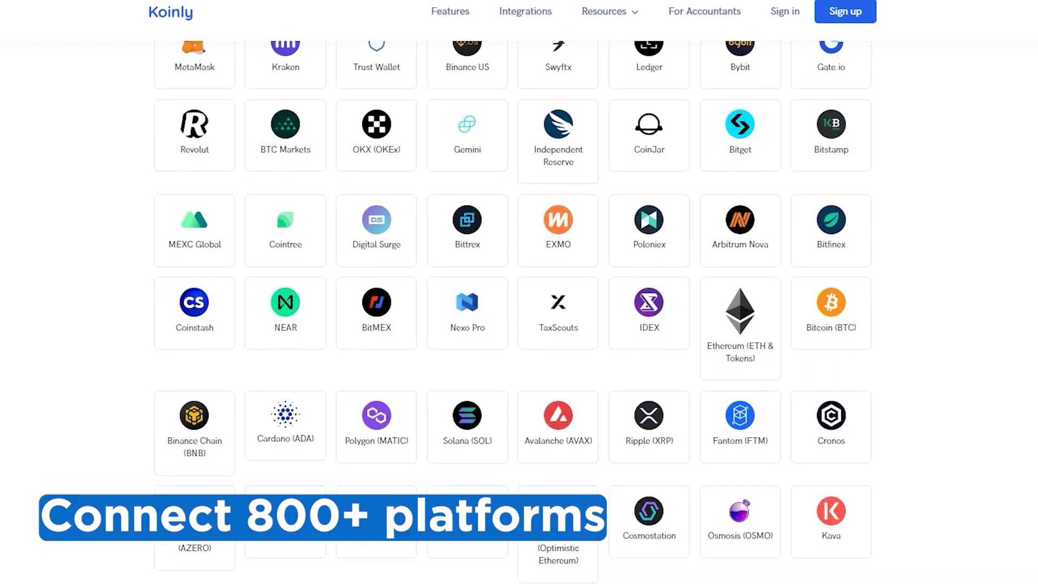
Step: Scroll through the Koinly Integrations grid of supported platforms and the YouTube video list
{"action": "scroll", "coordinate": [514, 312], "scroll_direction": "down", "scroll_amount": 3}
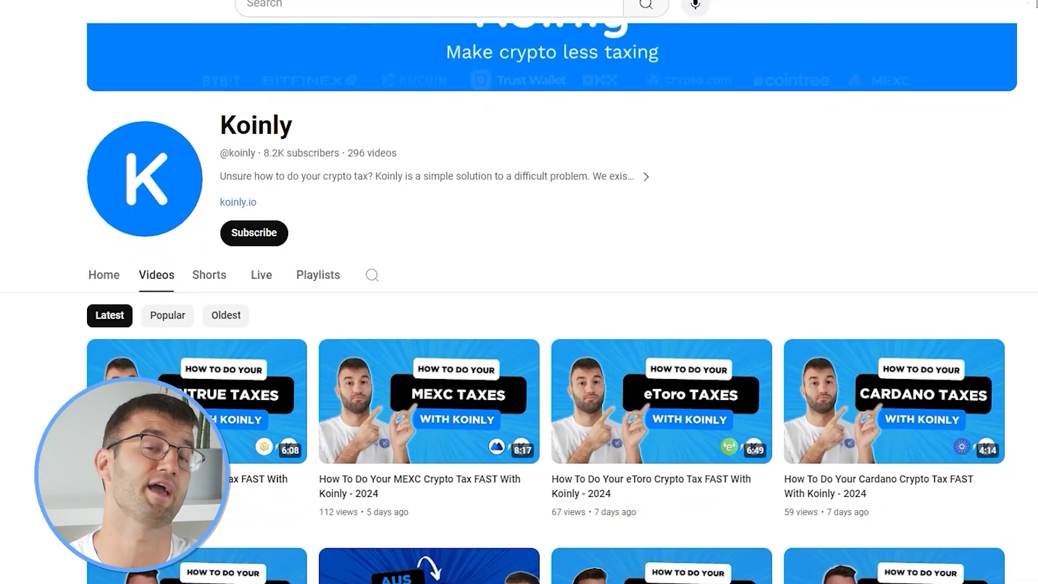
{"action": "scroll", "coordinate": [519, 324], "scroll_direction": "down", "scroll_amount": 3}
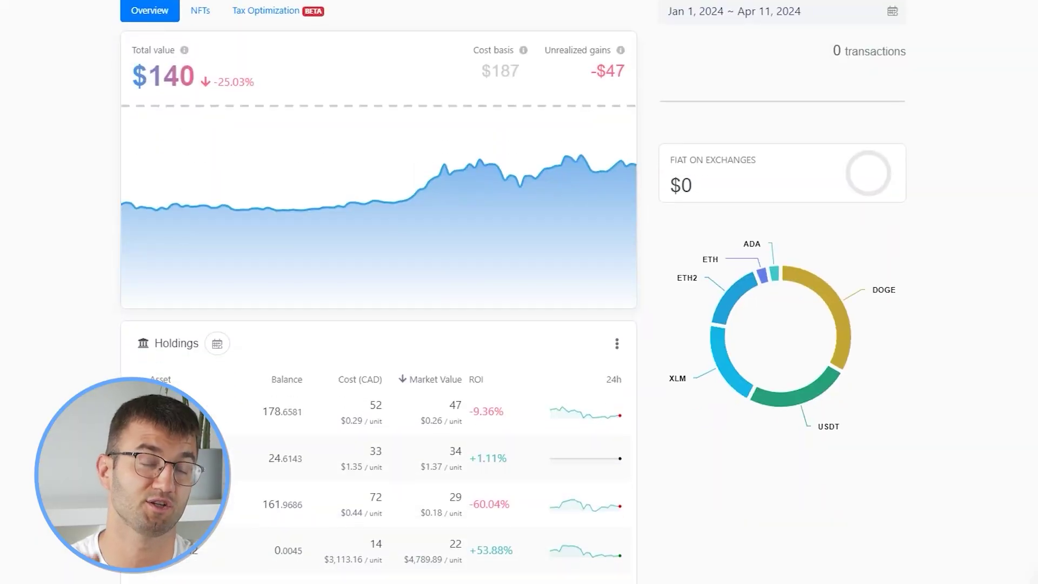
{"action": "scroll", "coordinate": [379, 324], "scroll_direction": "down", "scroll_amount": 3}
{"action": "scroll", "coordinate": [378, 324], "scroll_direction": "down", "scroll_amount": 2}
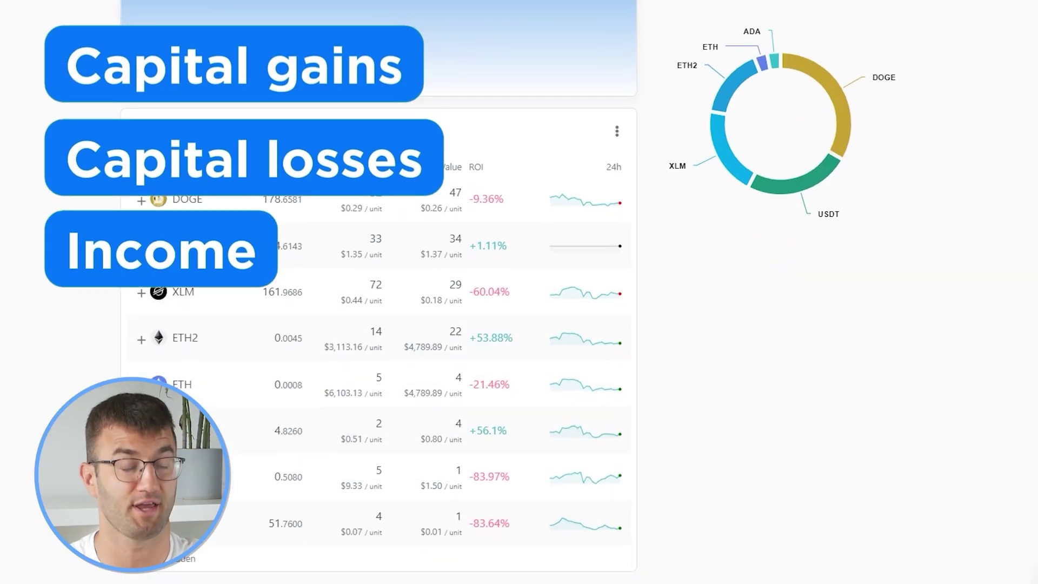
{"action": "mouse_move", "coordinate": [800, 187]}
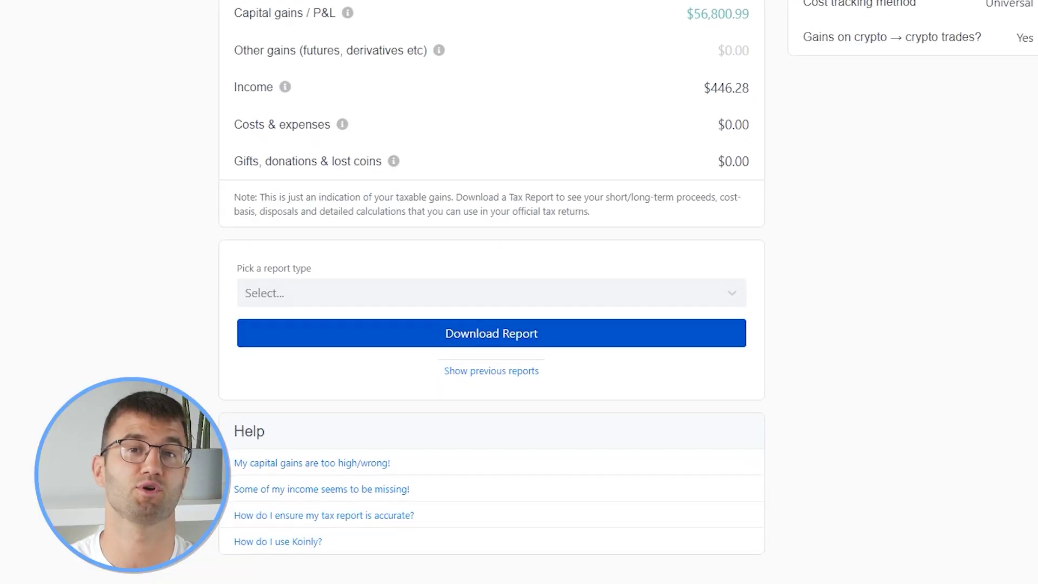
Step: Choose ATO Report (myTax) as the report type and generate the report
{"action": "key", "text": "Down"}
{"action": "key", "text": "Return"}
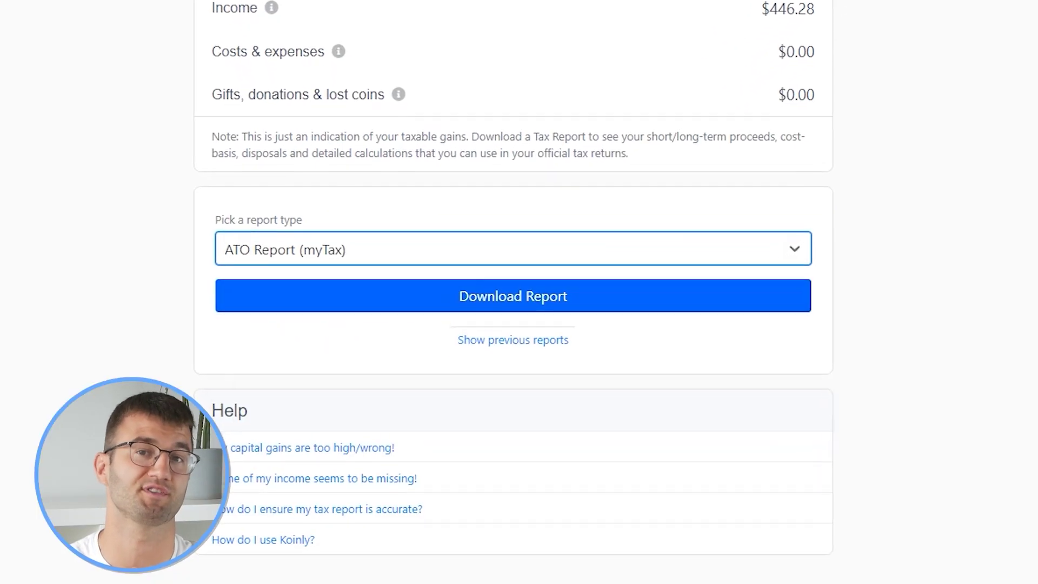
{"action": "key", "text": "Tab"}
{"action": "key", "text": "Return"}
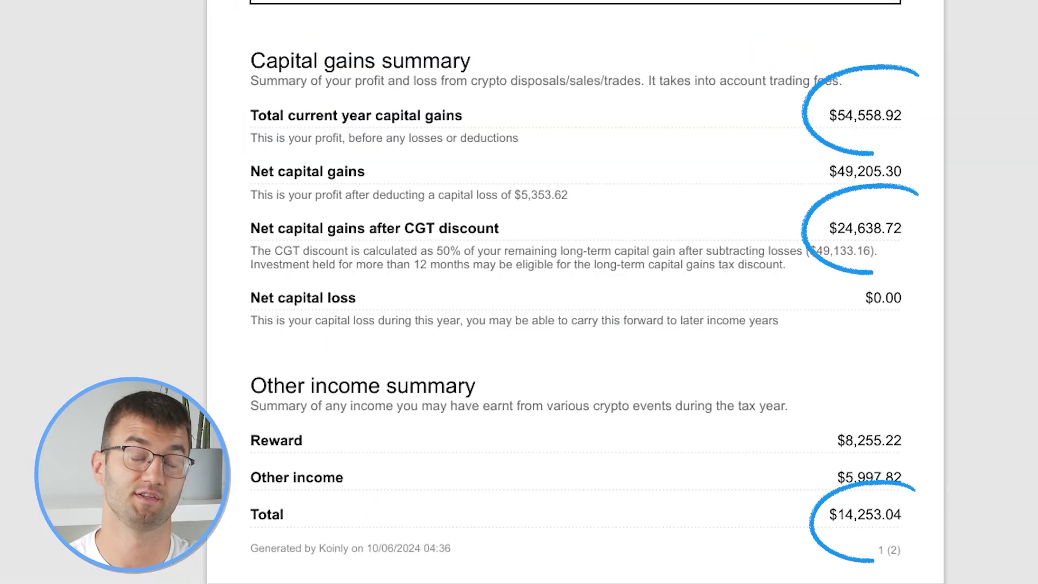